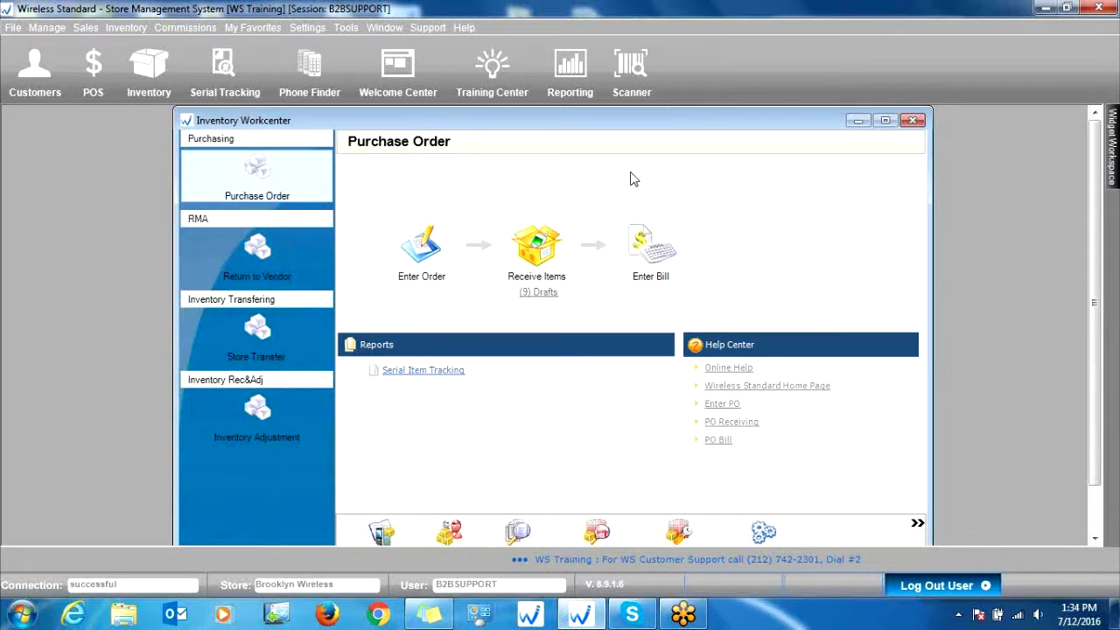
Step: Start an express vendor return shipment for the vendor alpha comm without choosing a request document
click(260, 263)
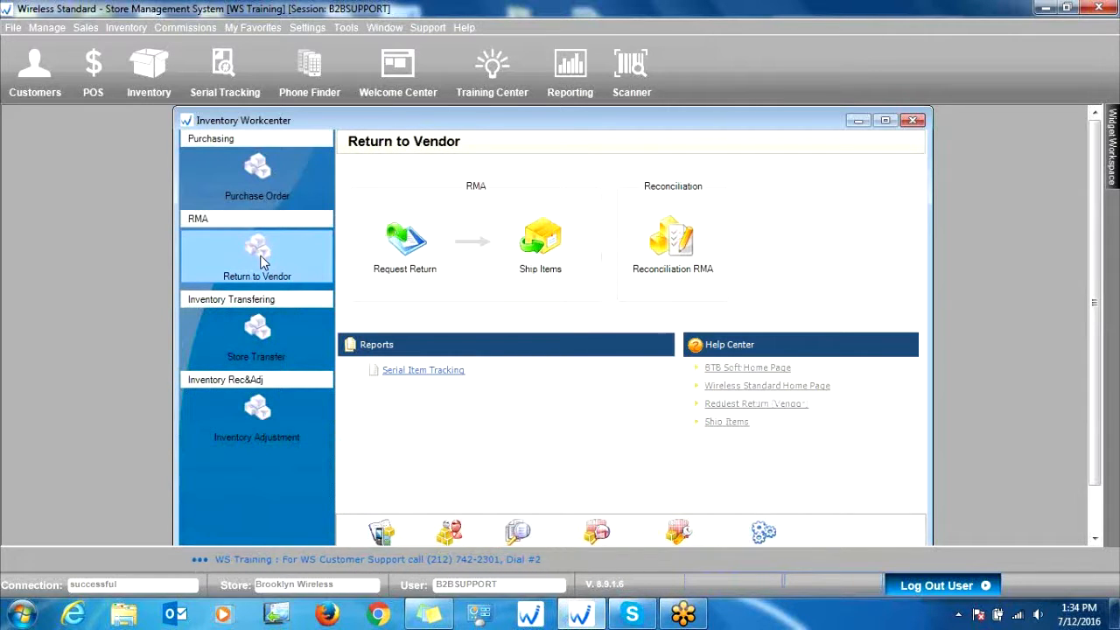
click(544, 238)
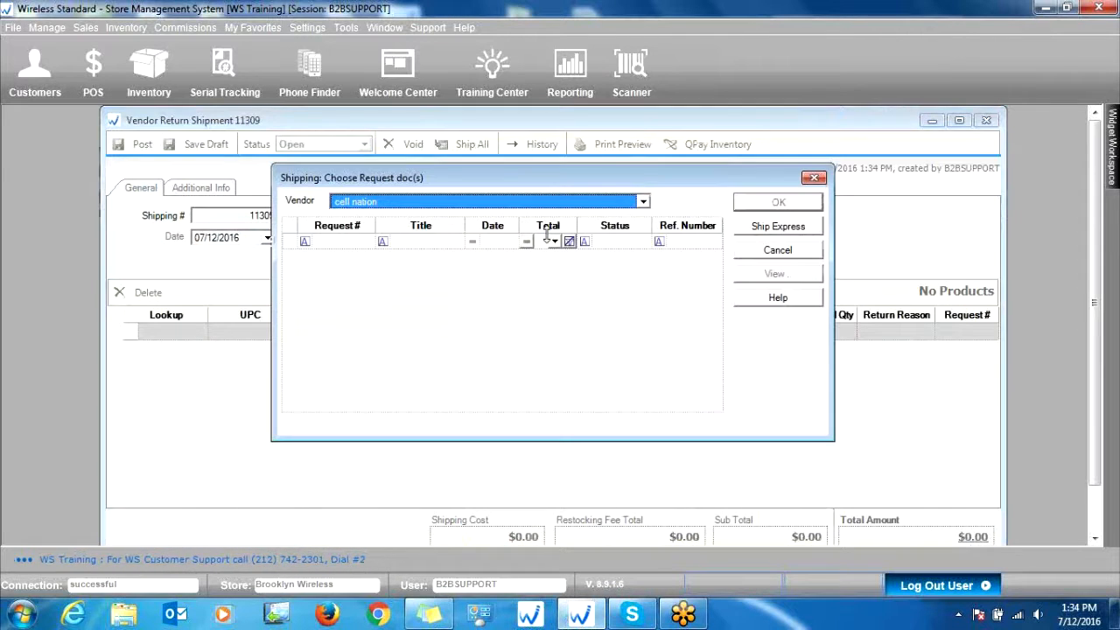
click(642, 203)
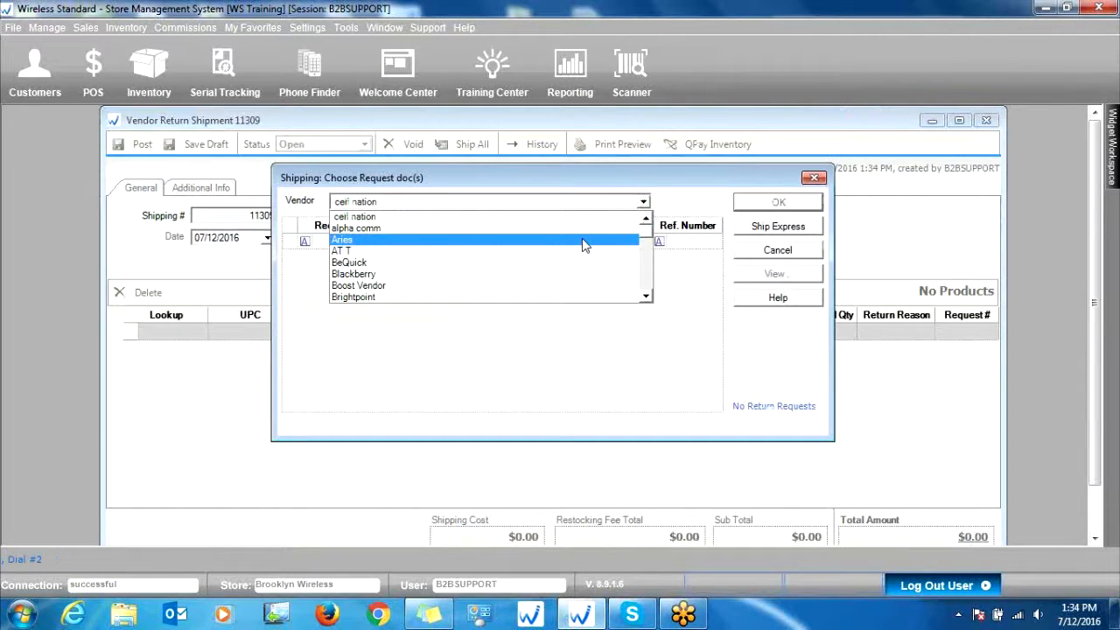
click(393, 226)
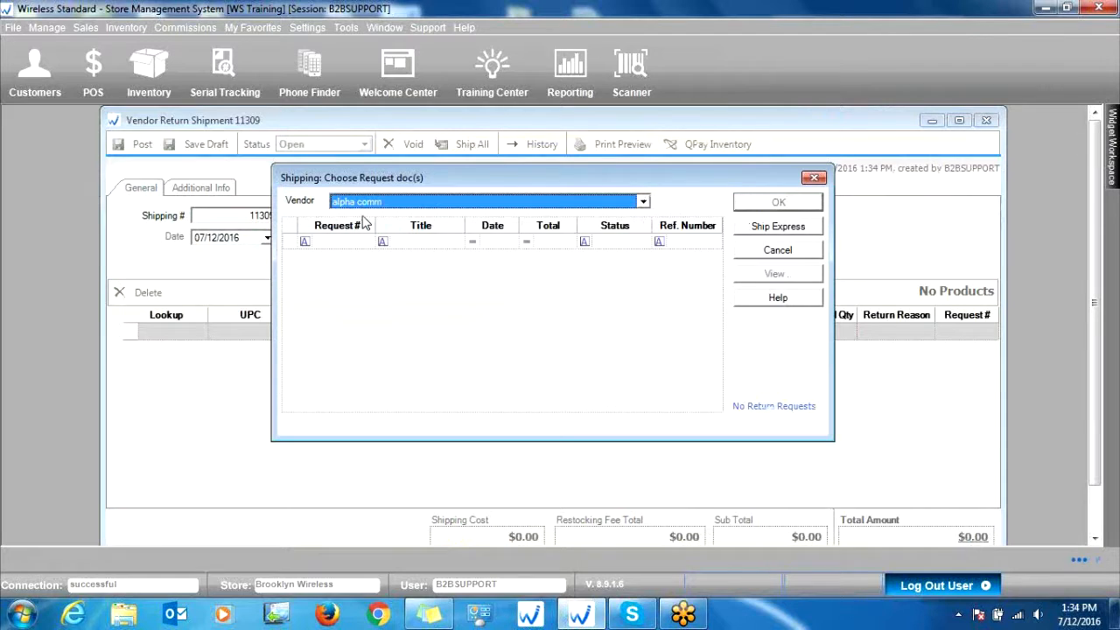
click(766, 227)
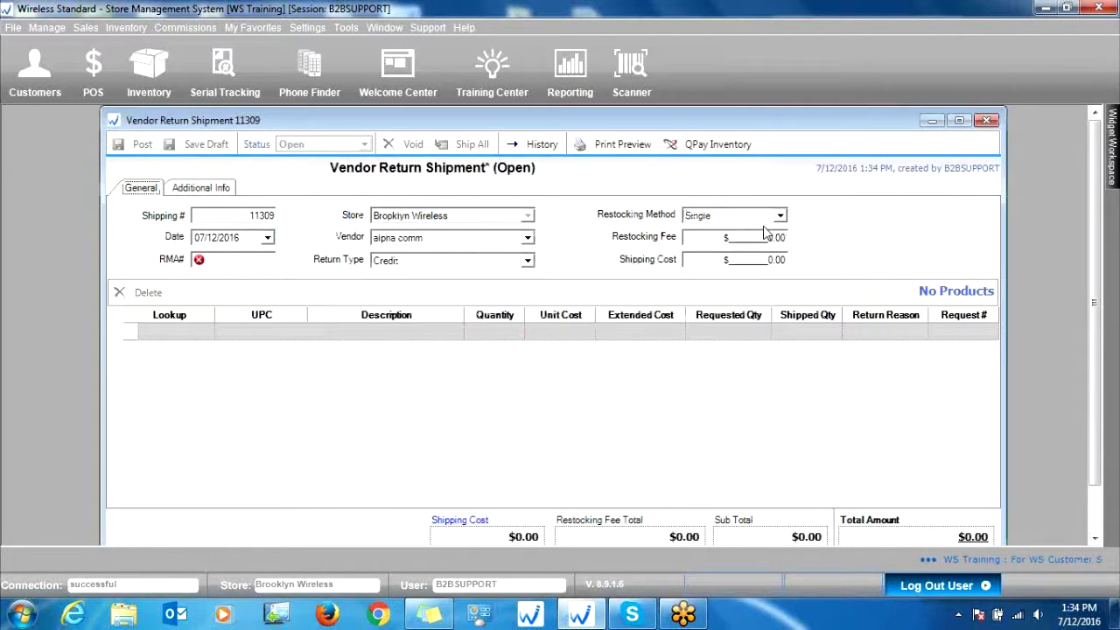
Step: Add product 1007 to the return shipment by lookup code and set the quantity to take to 1
click(194, 332)
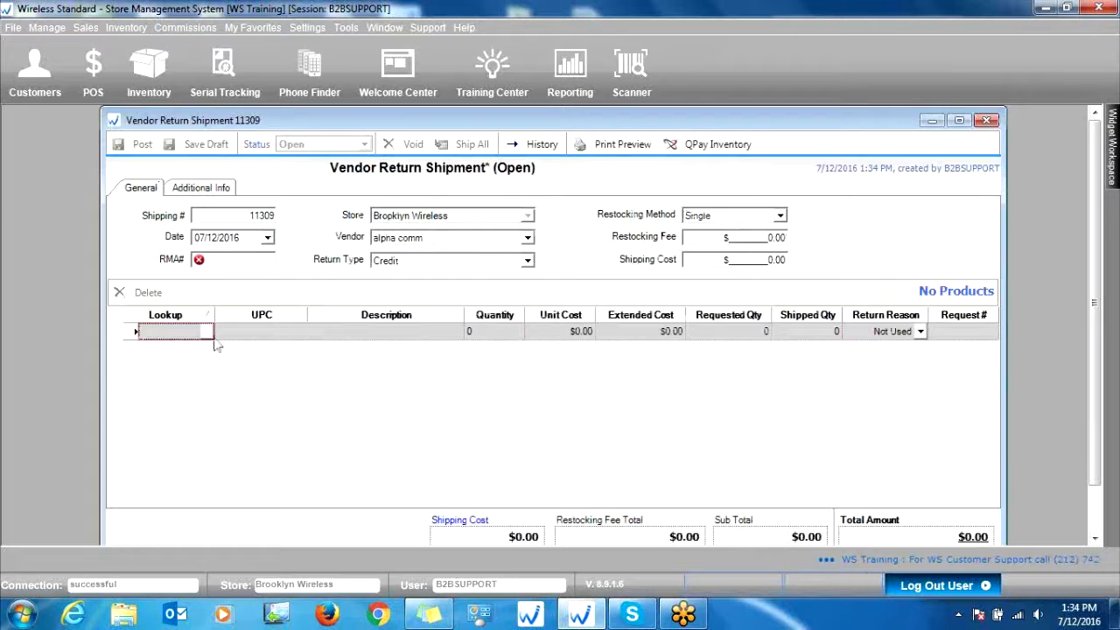
click(161, 336)
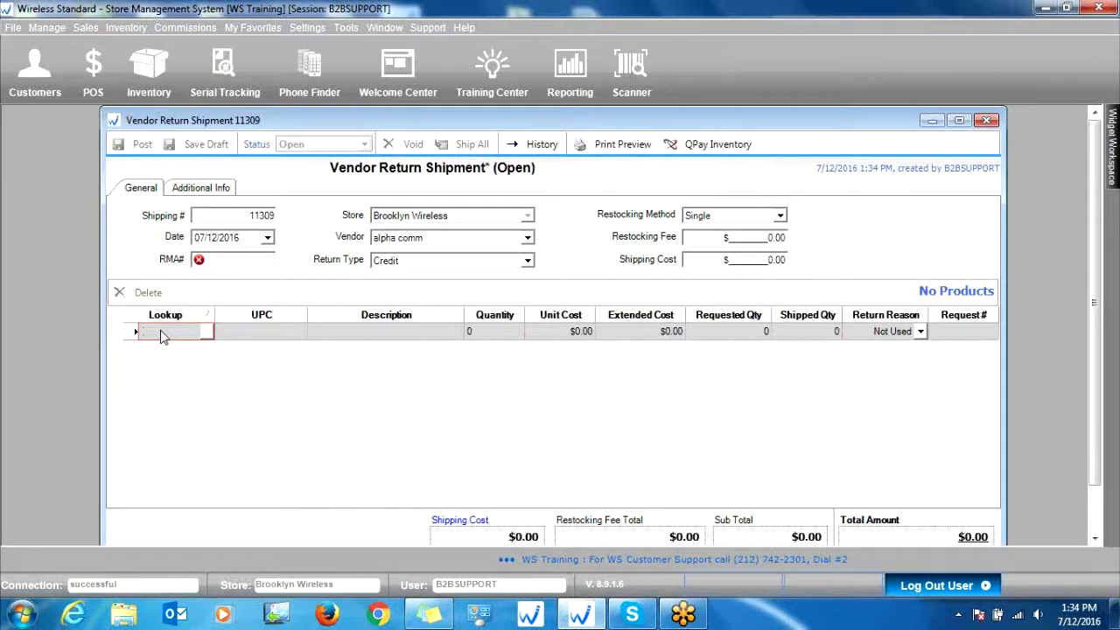
text(1007)
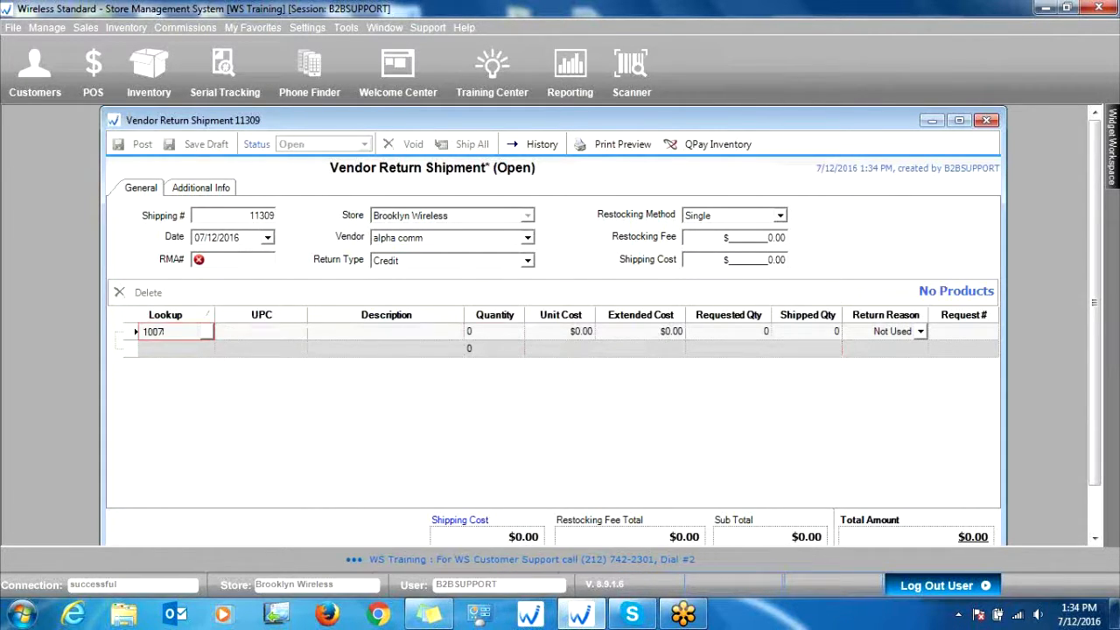
key(Return)
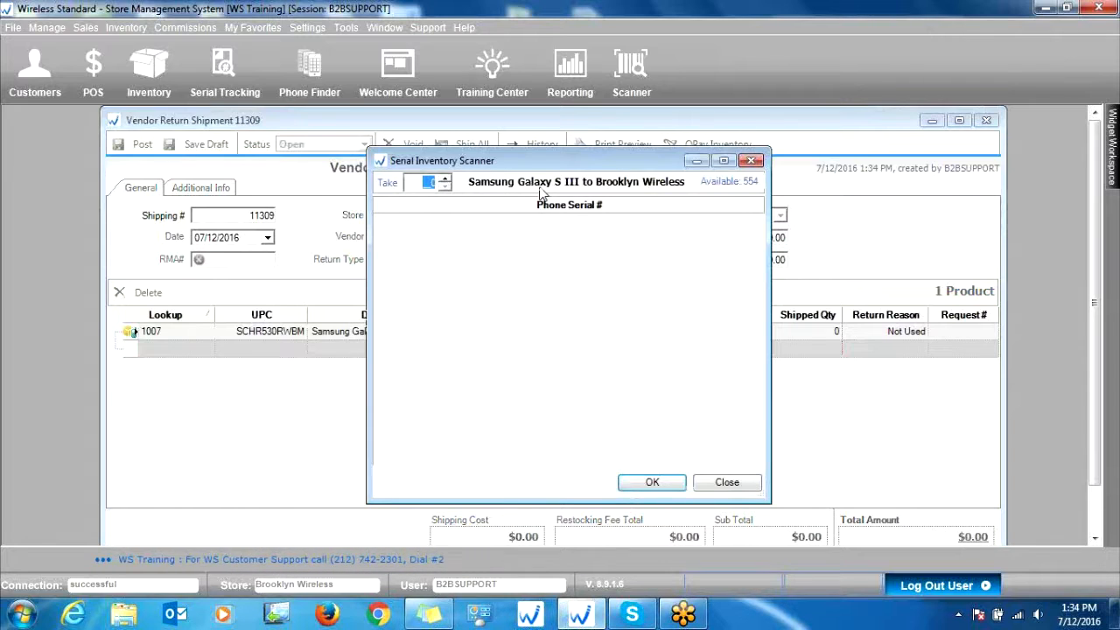
text(1)
key(Return)
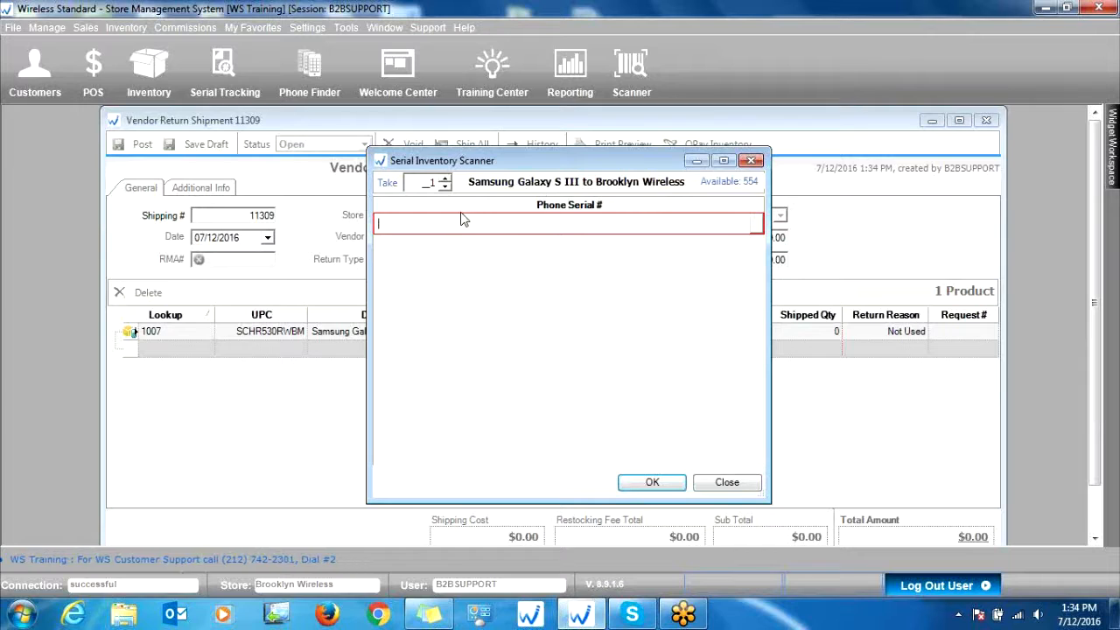
click(757, 226)
click(676, 329)
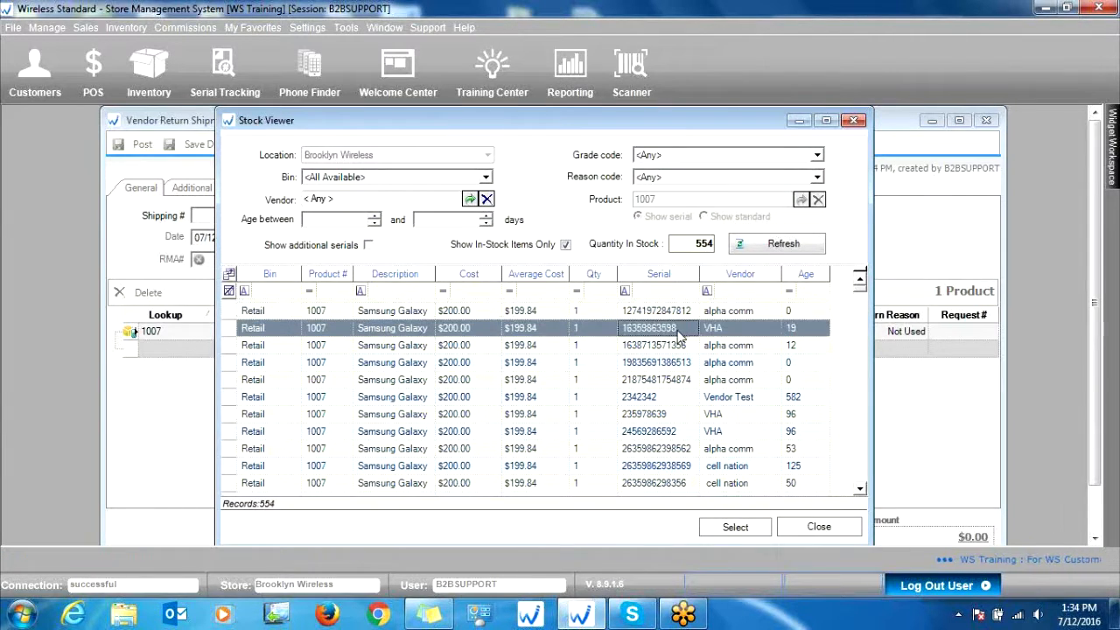
click(636, 346)
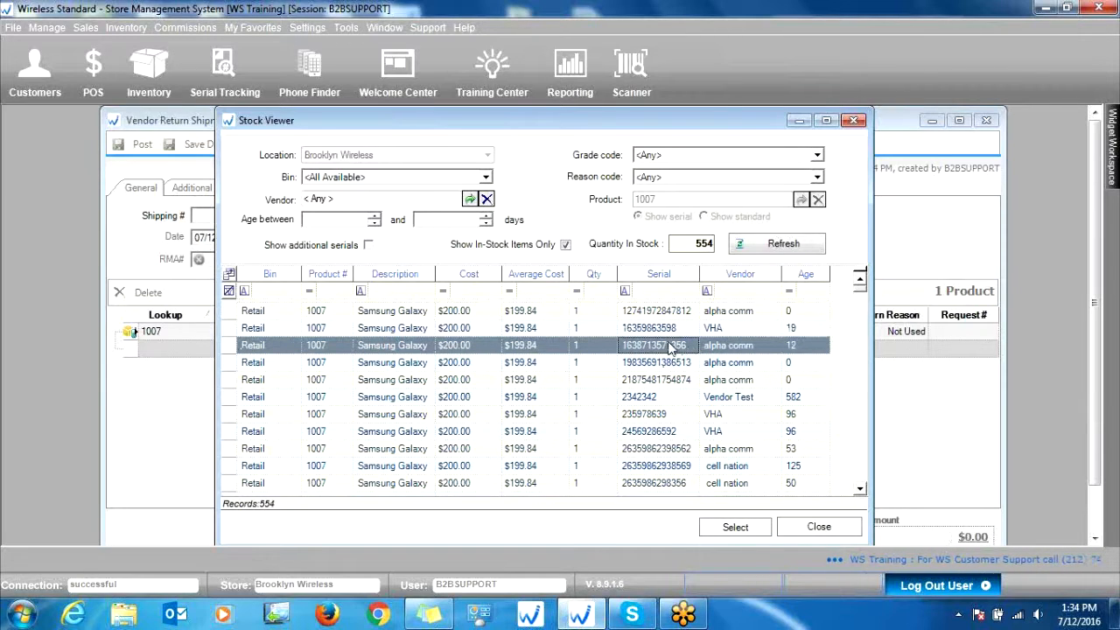
double_click(693, 350)
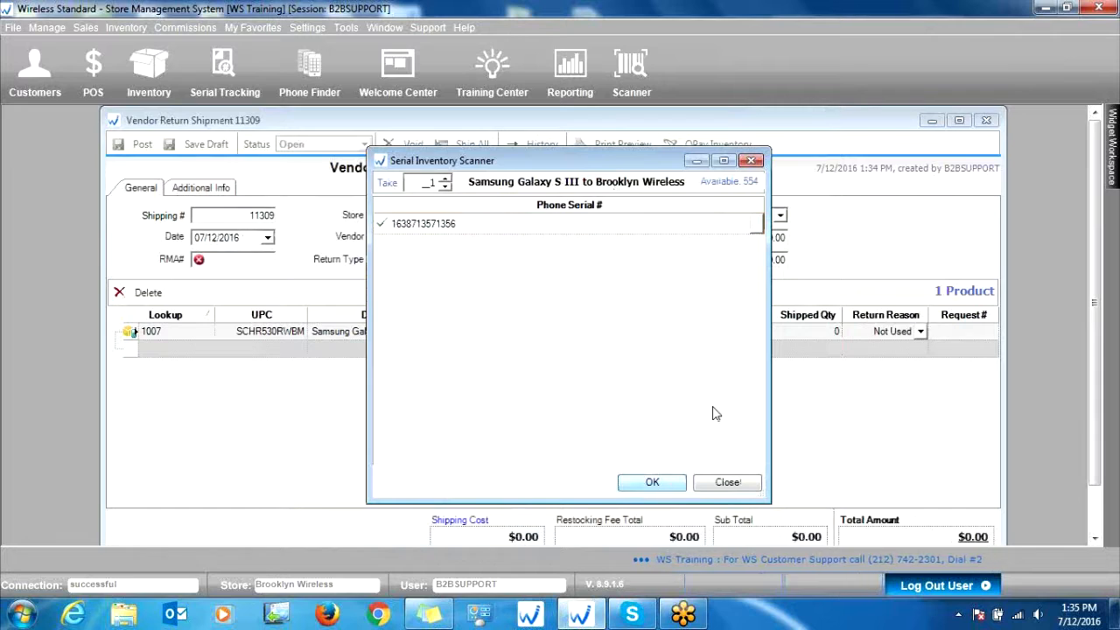
key(Return)
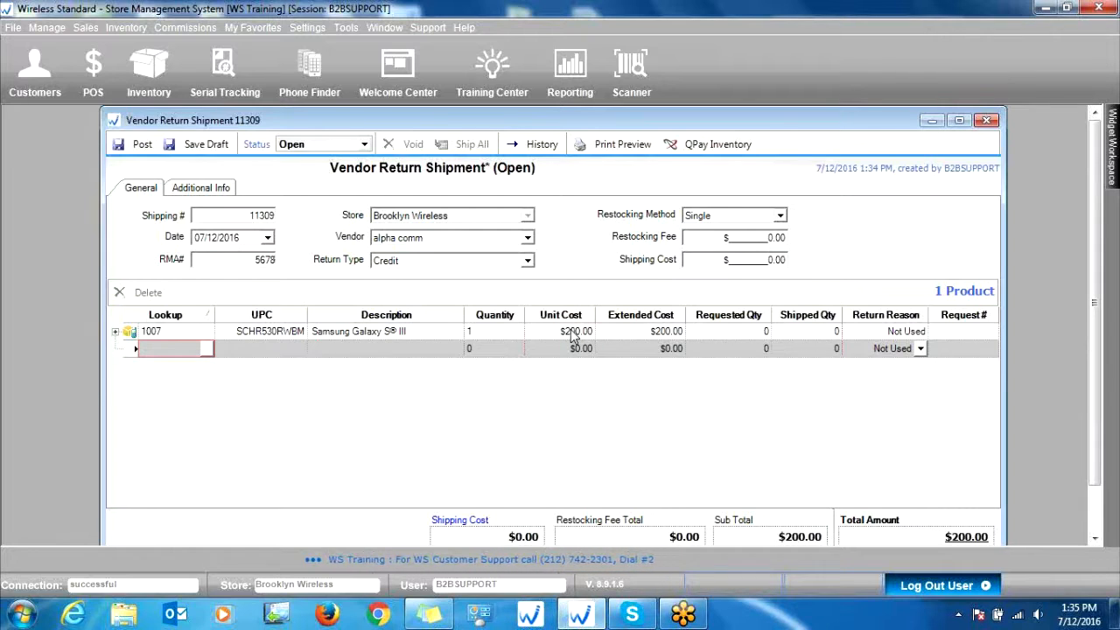
Step: Post the vendor return shipment and confirm the posting
click(137, 144)
click(647, 368)
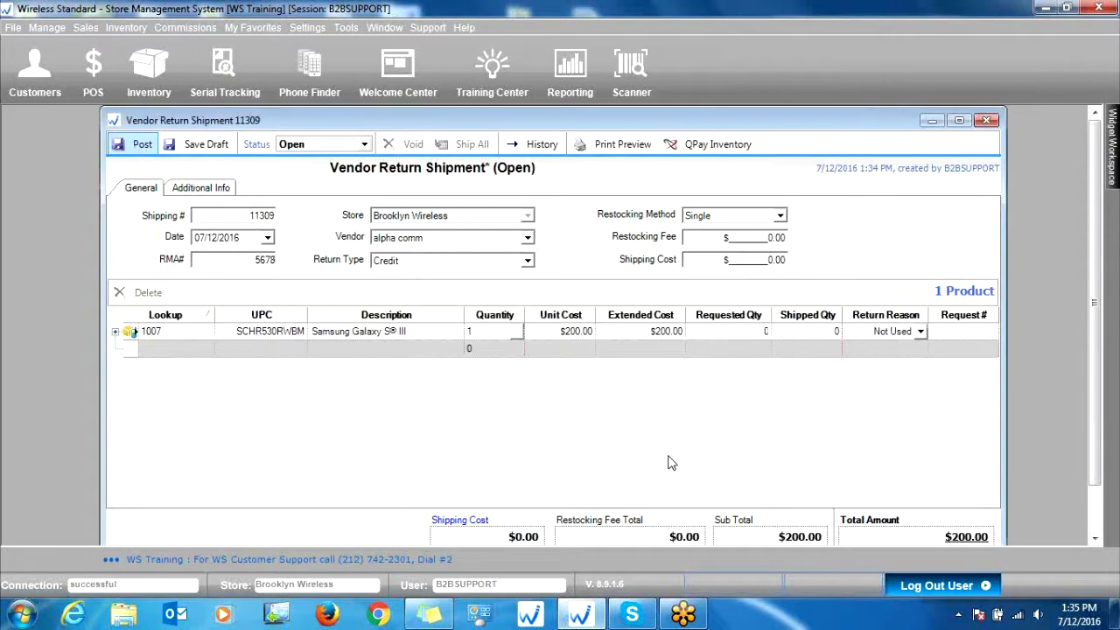
click(631, 356)
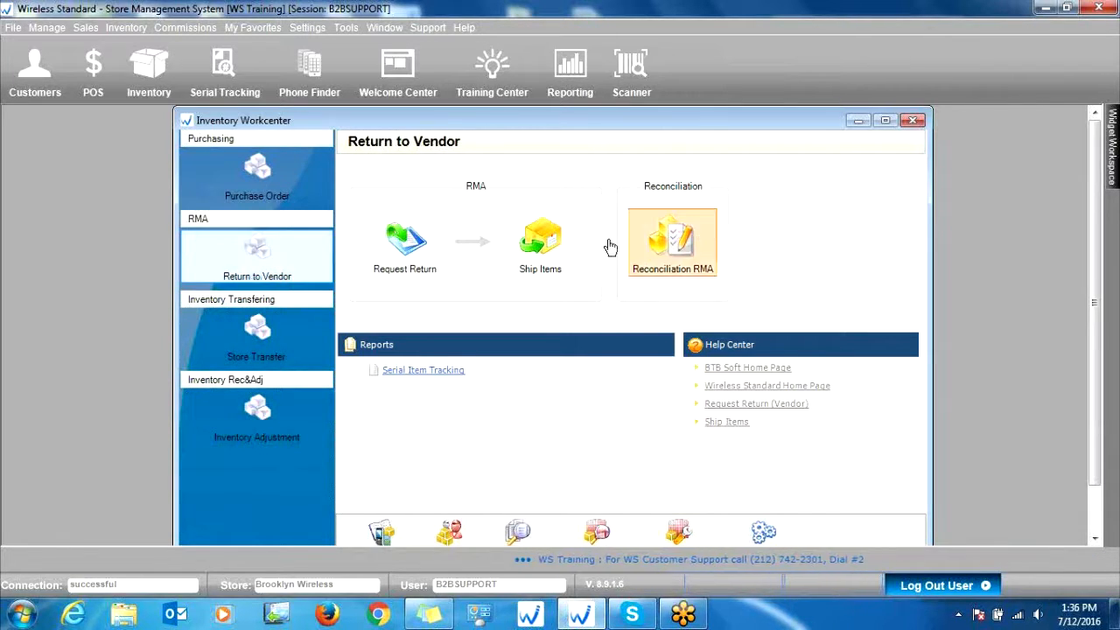
Step: Open RMA reconciliation and search the open credit returns for the vendor alpha comm
click(678, 244)
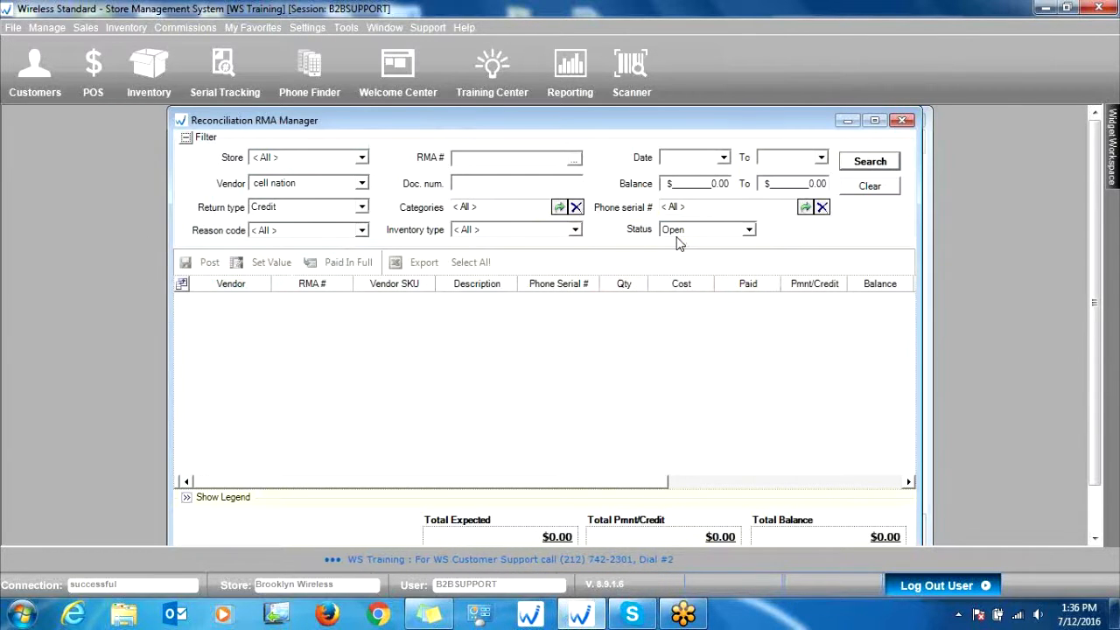
drag(719, 130, 611, 133)
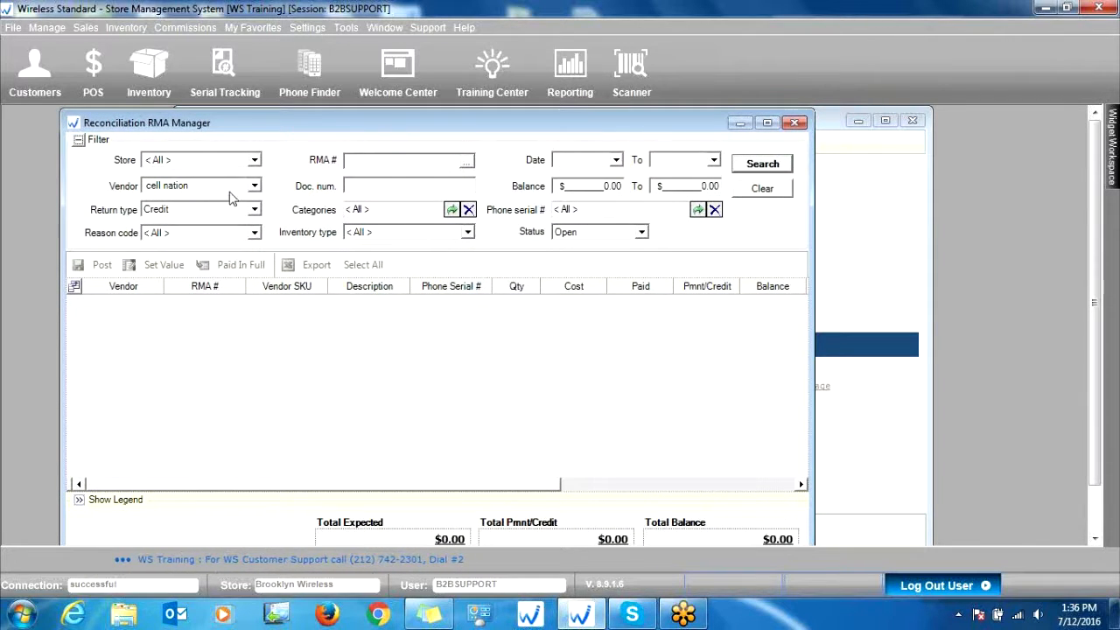
click(186, 187)
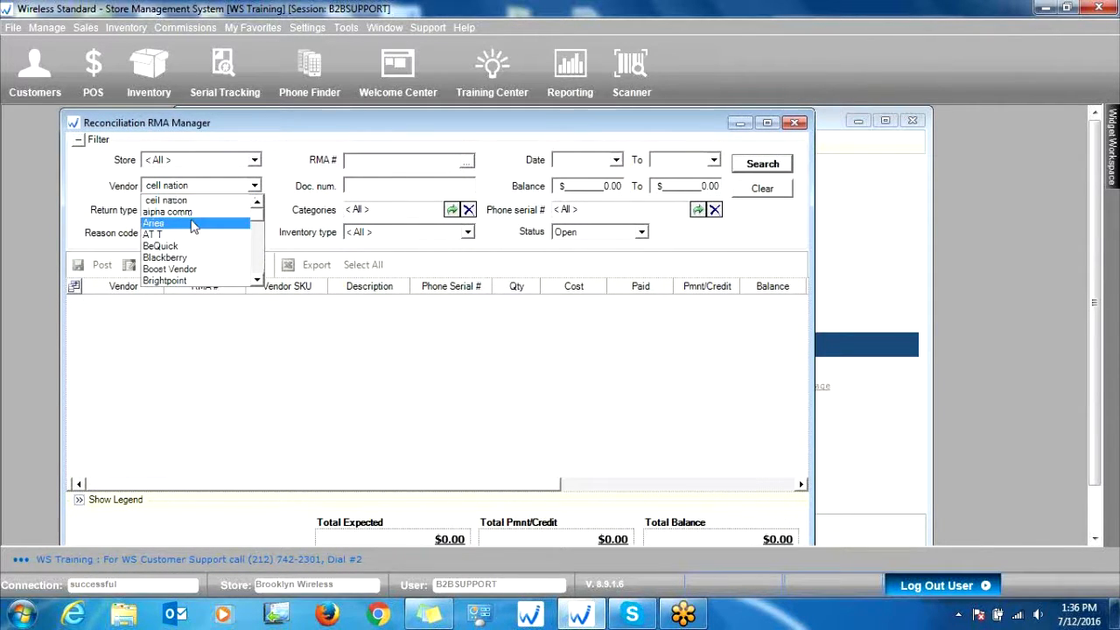
click(162, 212)
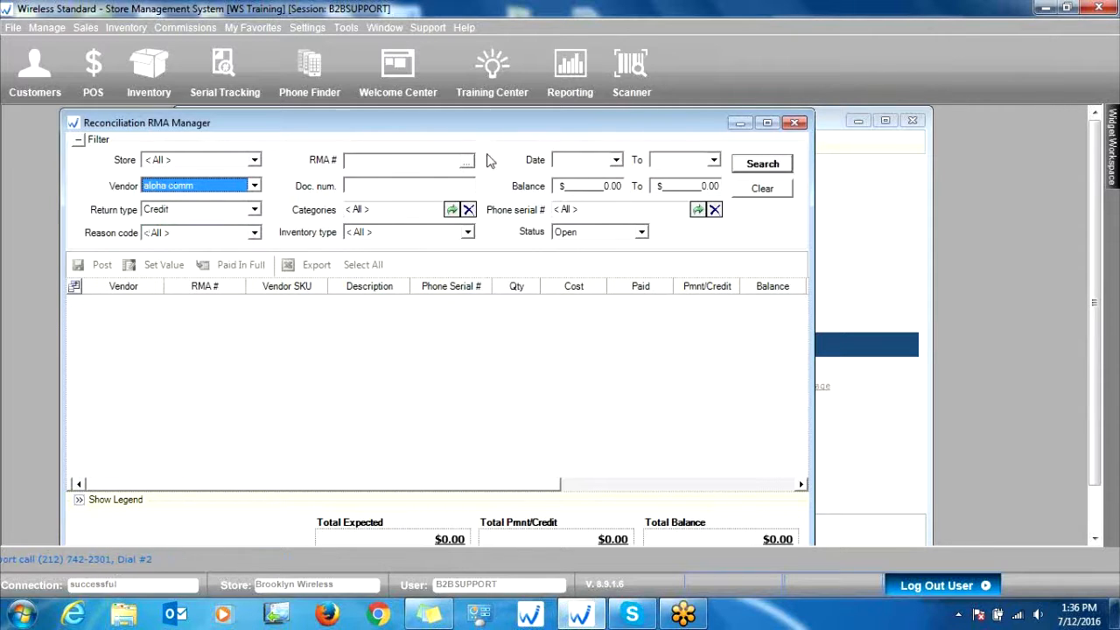
click(759, 163)
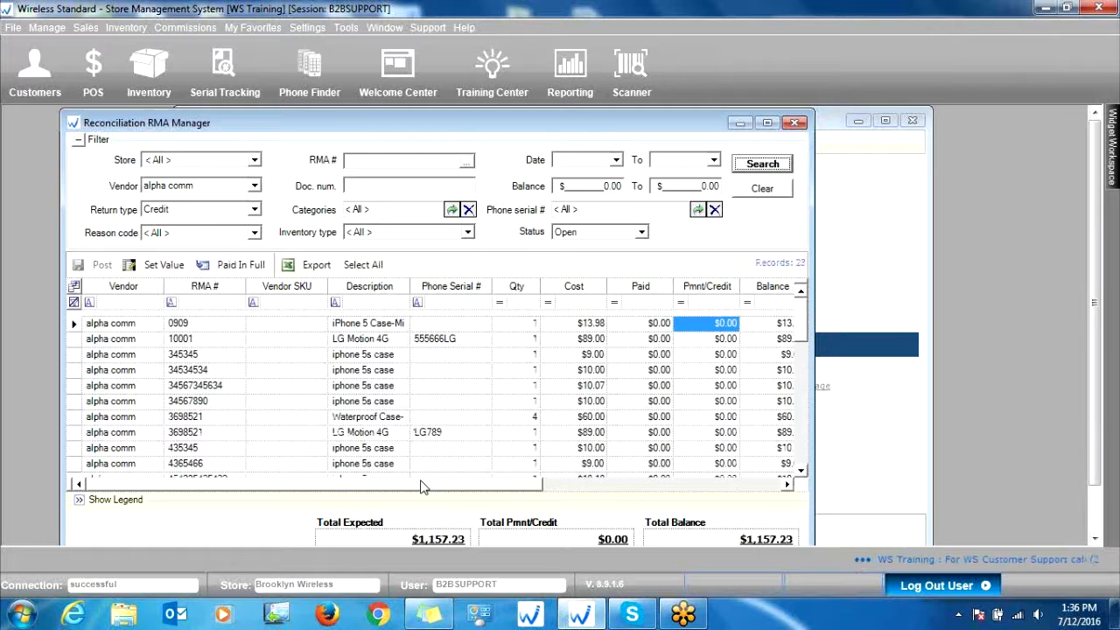
Step: Sort the found returns by date and select the Samsung Galaxy row dated 07/12/2016
drag(420, 487, 608, 492)
click(742, 286)
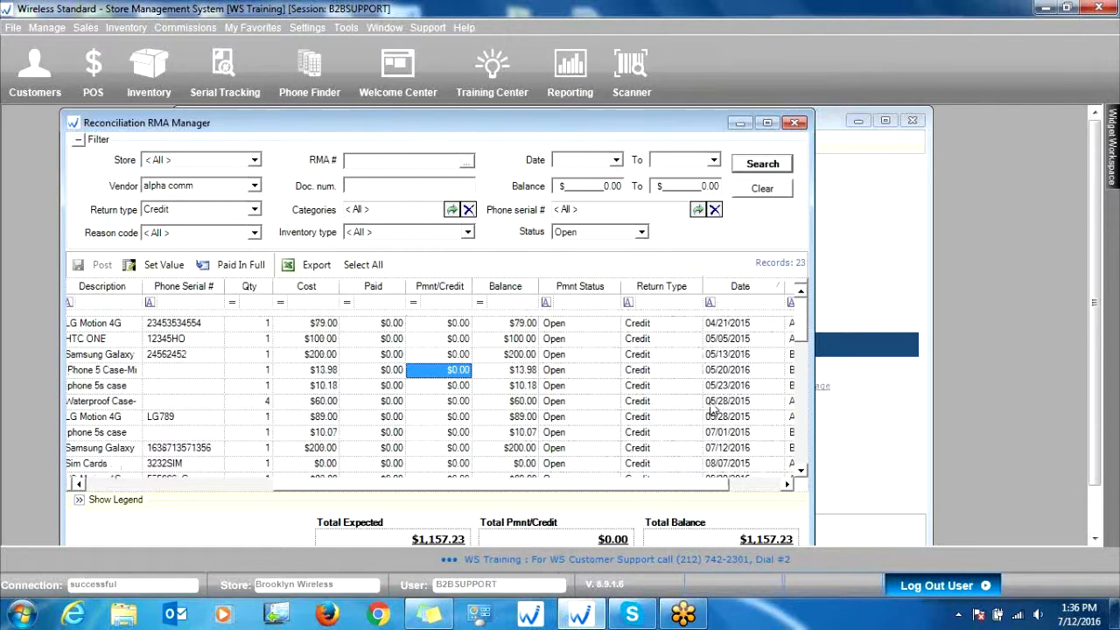
drag(580, 488, 166, 402)
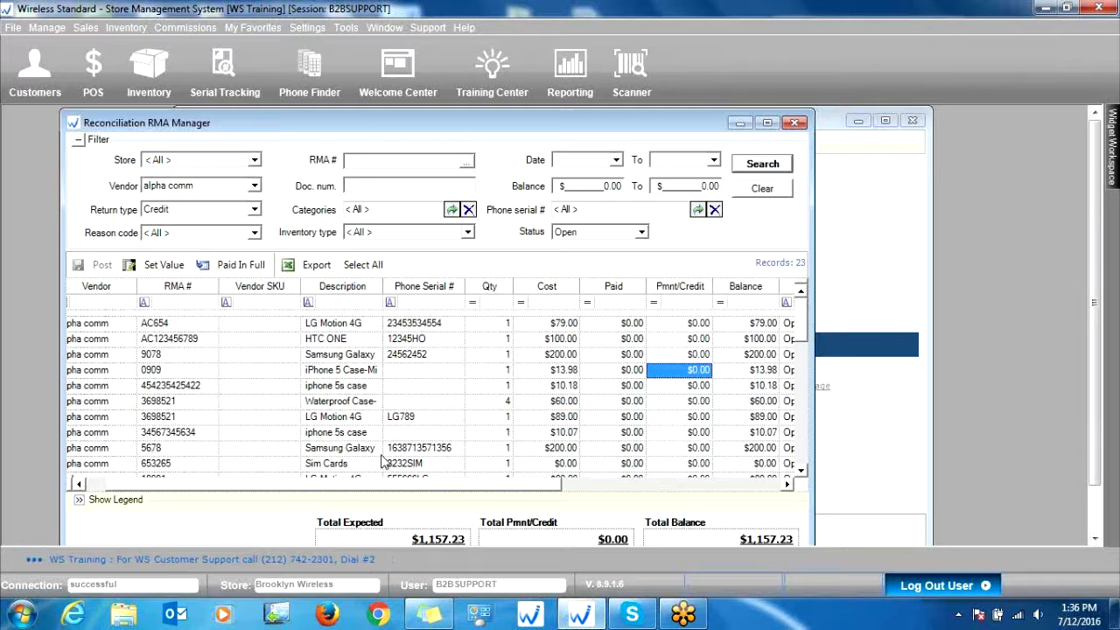
click(560, 447)
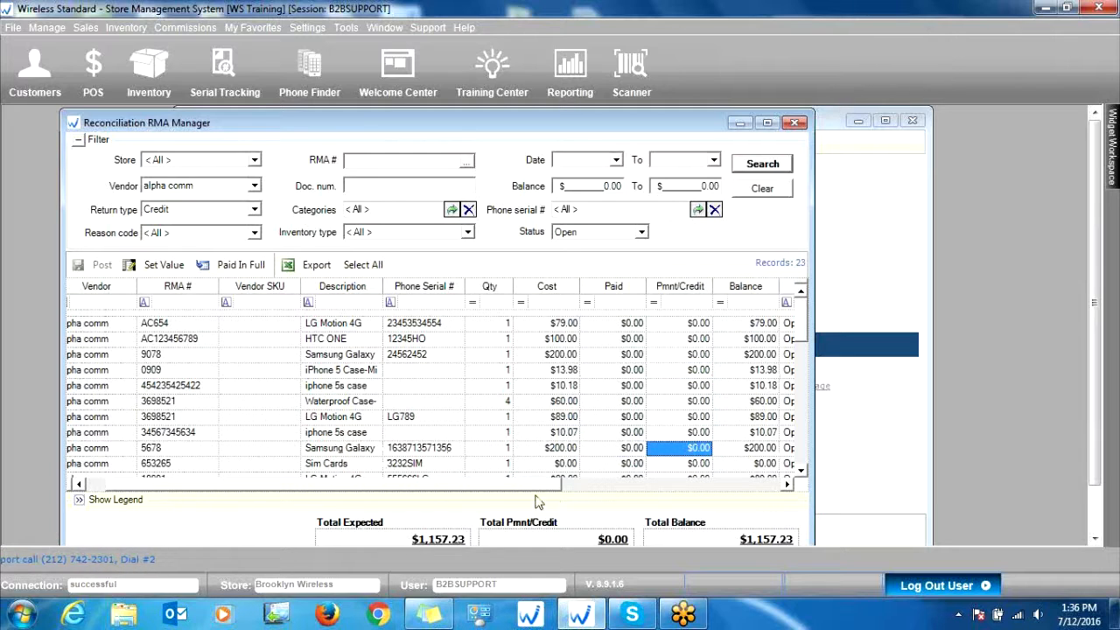
drag(536, 484, 632, 446)
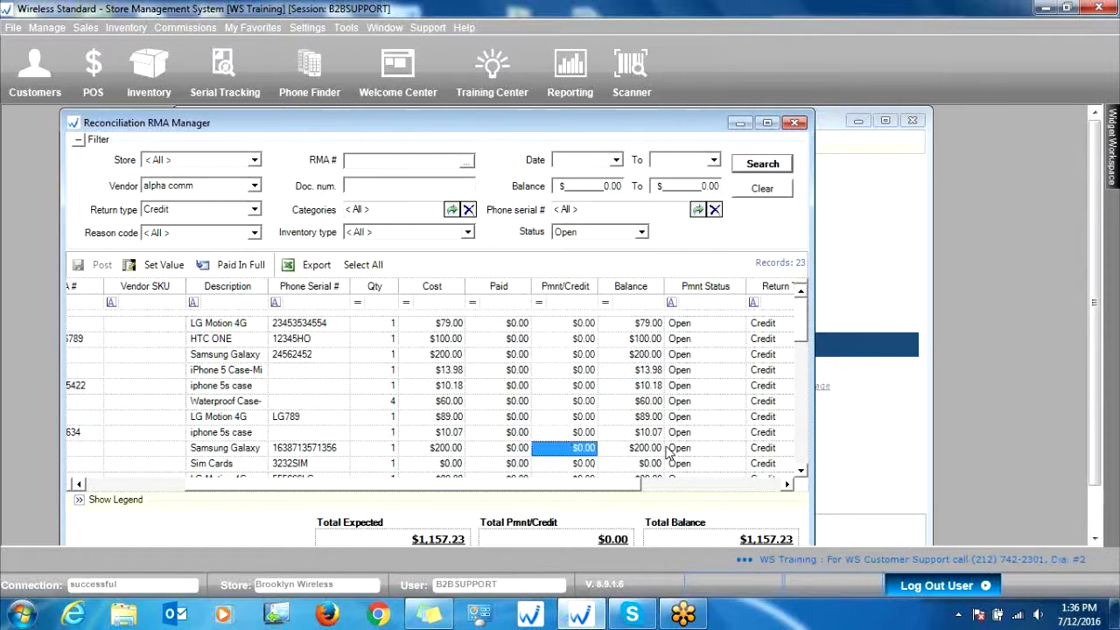
click(567, 447)
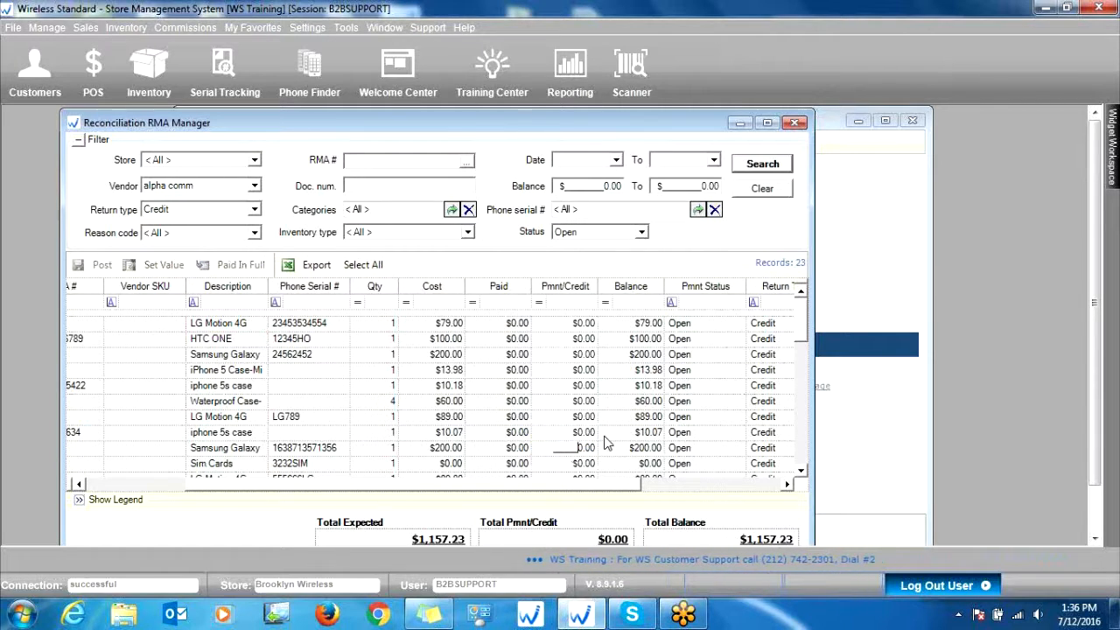
text(200)
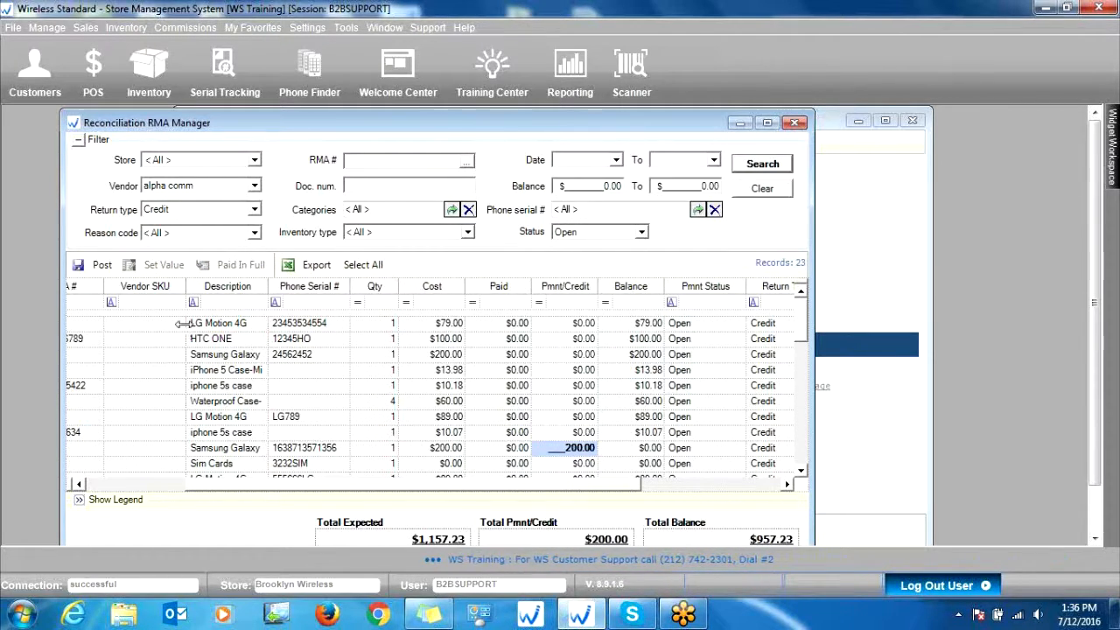
Step: Post the credit document with blank title and memo, keeping paid-in-full rows set to close, and close the reconciliation manager
click(86, 275)
click(536, 287)
click(548, 316)
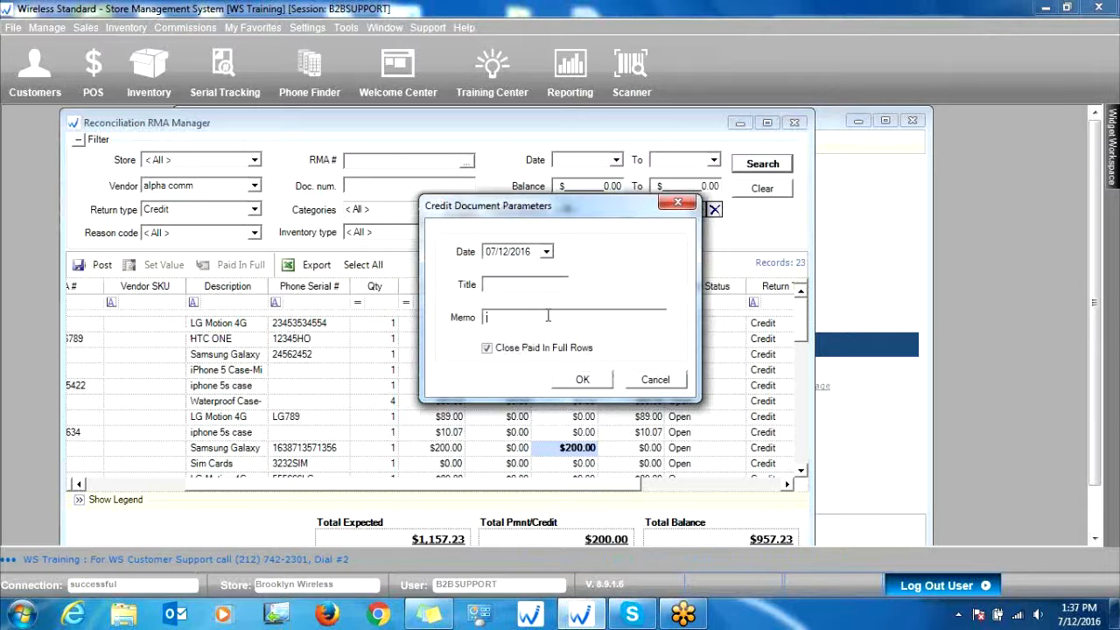
click(582, 378)
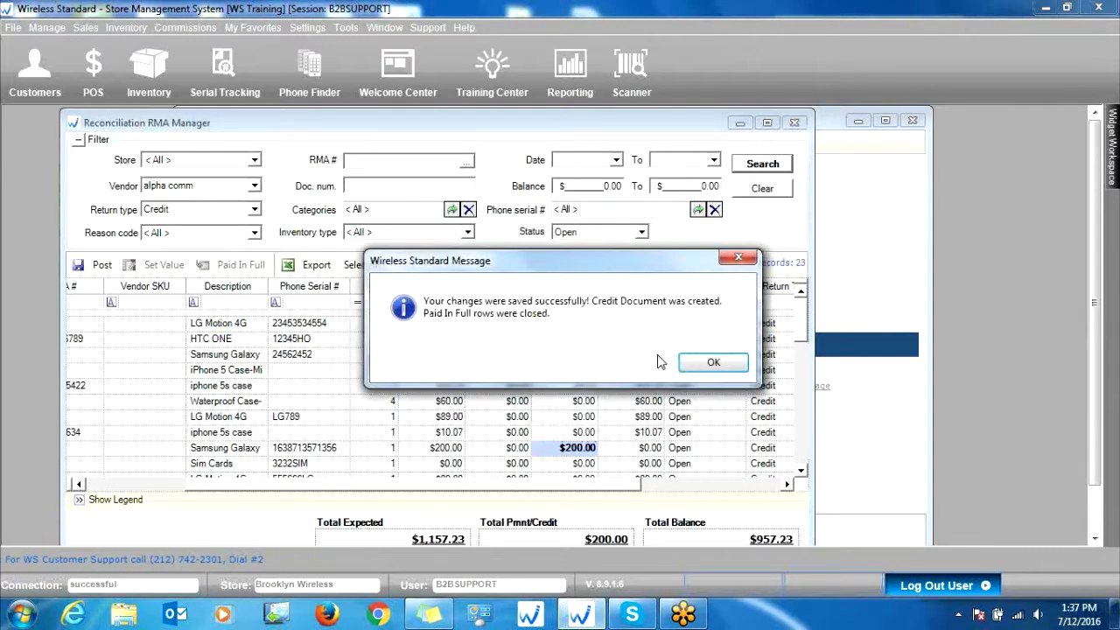
click(713, 362)
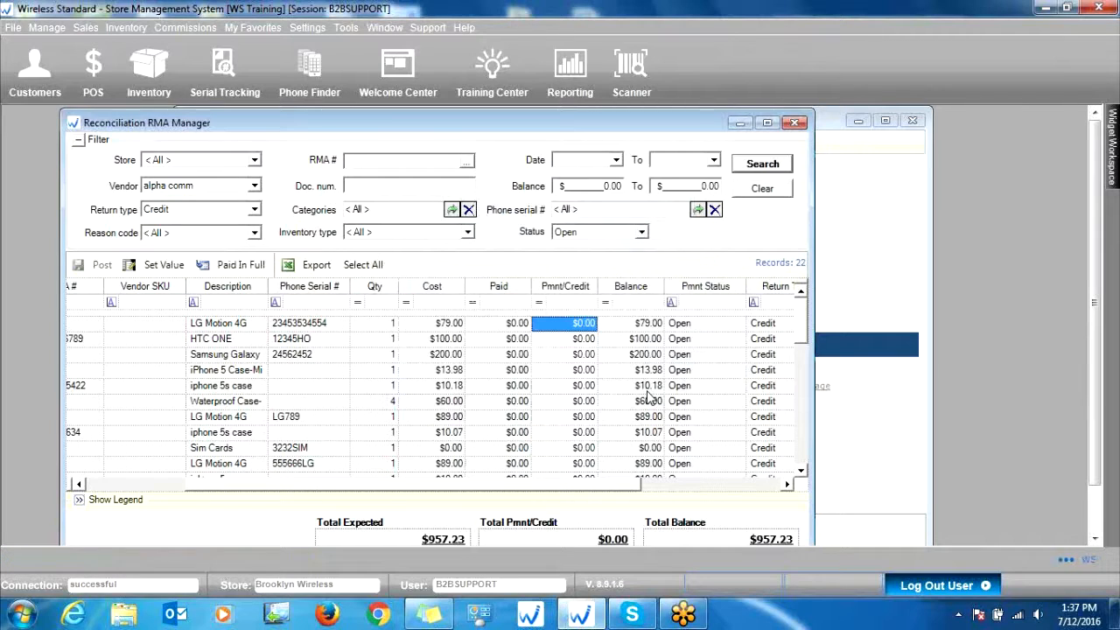
click(802, 129)
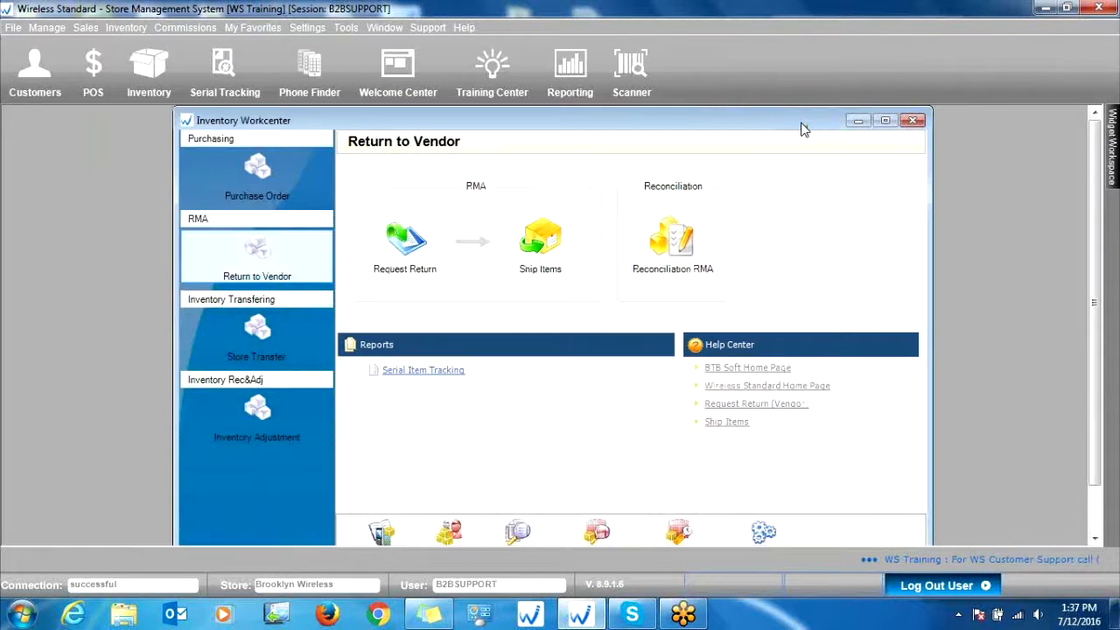